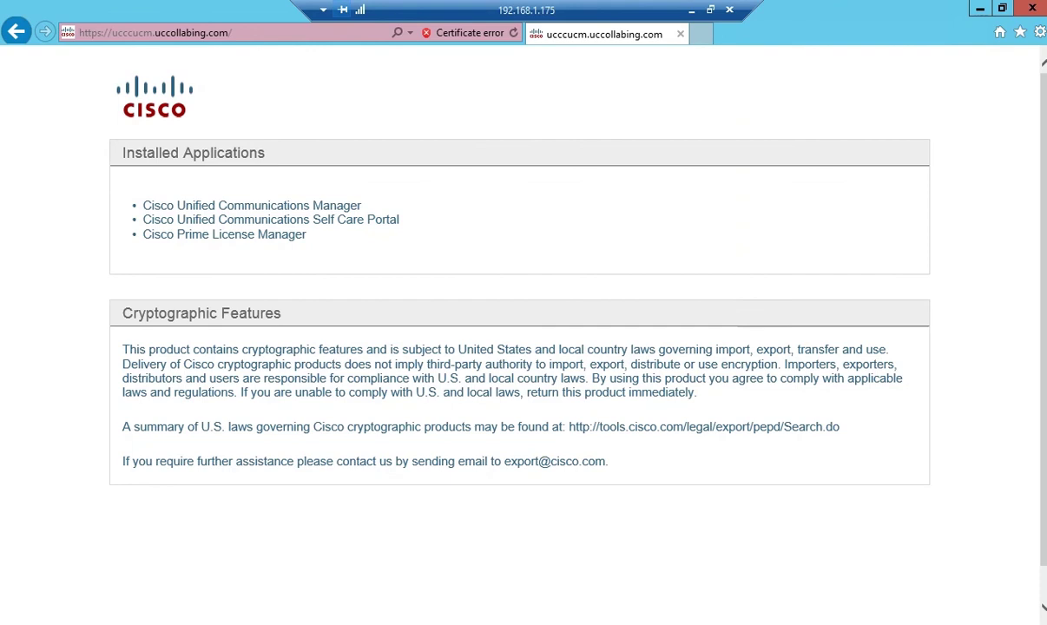
# Check the certificate error, then go to the Cisco Unified OS Administration login page
pyautogui.click(469, 32)
pyautogui.press('Escape')
pyautogui.click(252, 206)
pyautogui.click(916, 65)
pyautogui.click(889, 98)
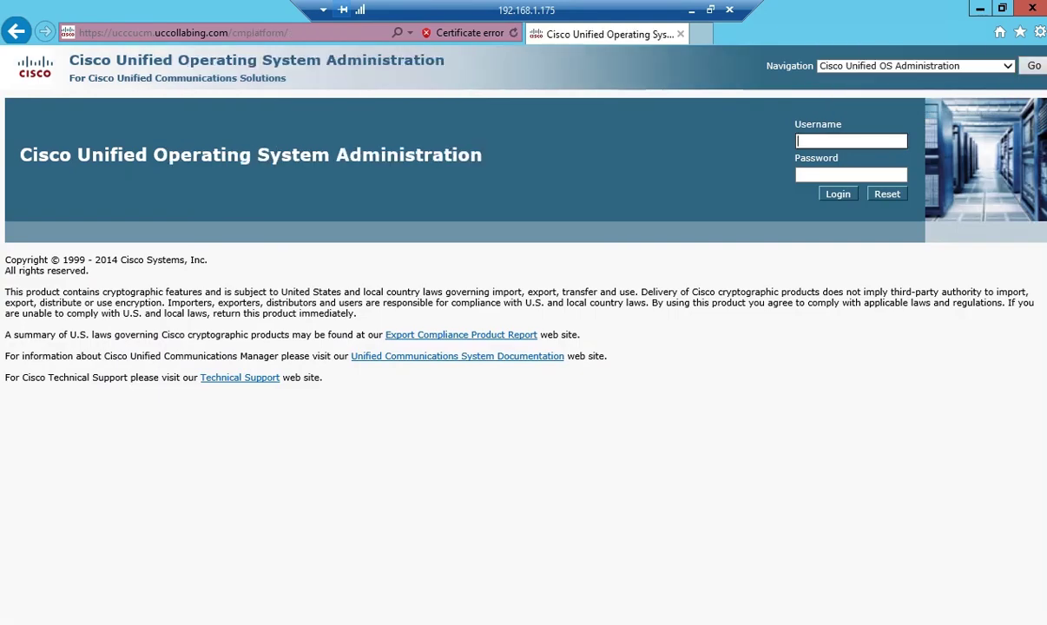
# Sign in with the Administrator account and its password
pyautogui.write('Administrator')
pyautogui.press('Tab')
pyautogui.write('cisco123')
pyautogui.press('Return')
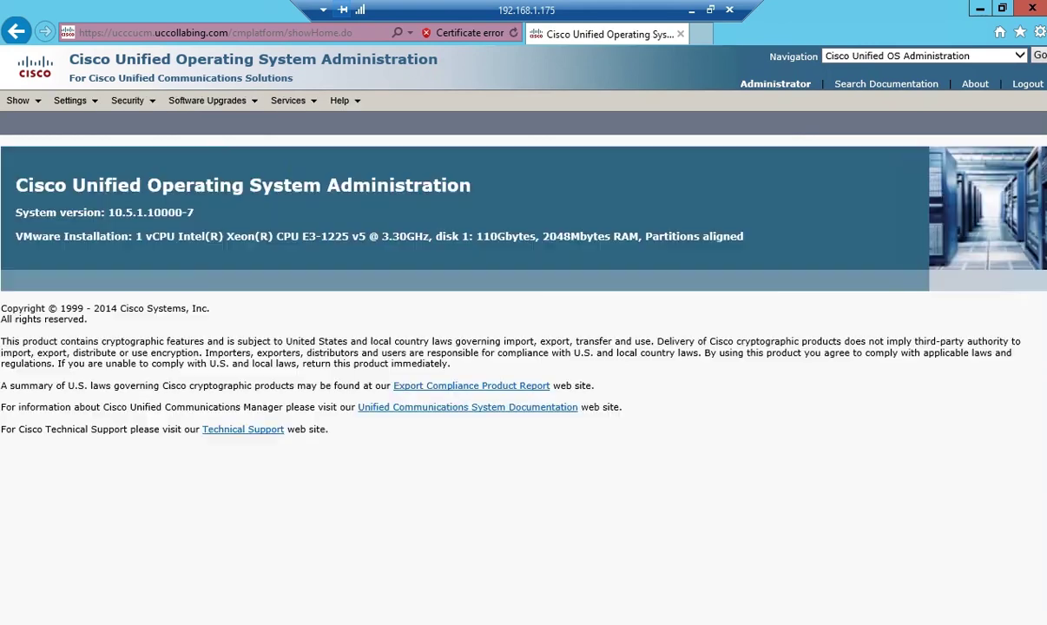
# Open Security > Certificate Management and dismiss the blocked-content warning
pyautogui.moveTo(128, 101)
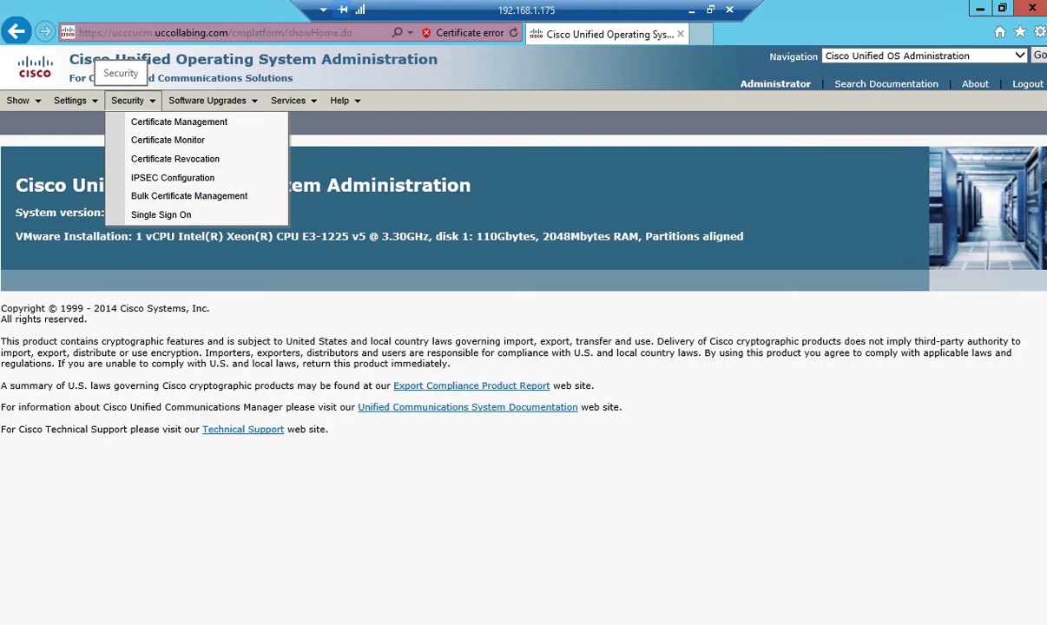
pyautogui.click(180, 123)
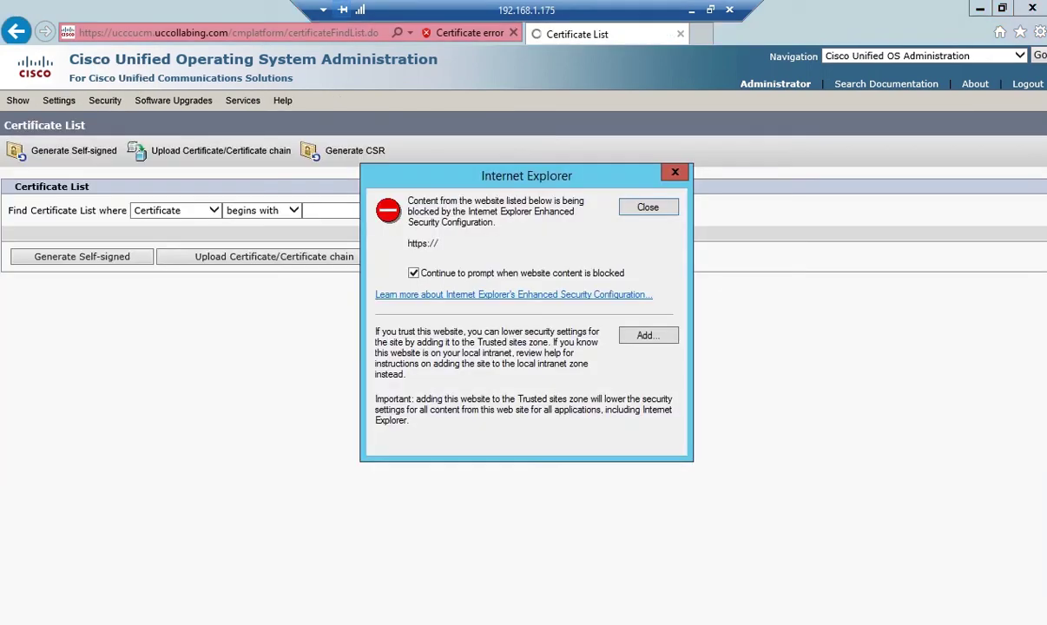
pyautogui.click(414, 273)
pyautogui.press('Escape')
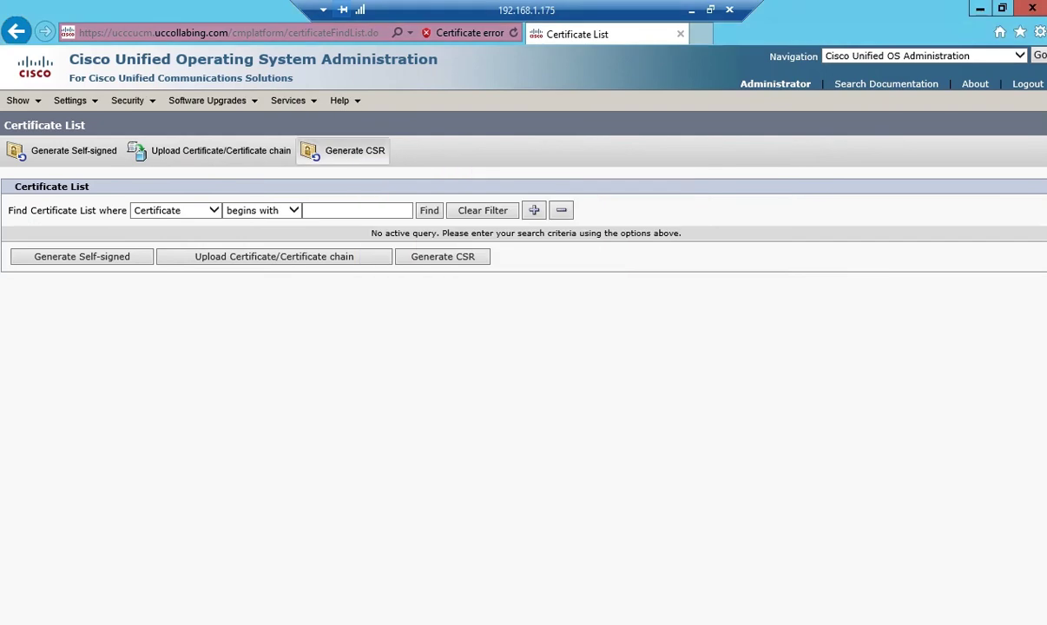
# Generate a tomcat CSR with Multi-server(SAN) distribution and an empty Parent Domain
pyautogui.click(344, 151)
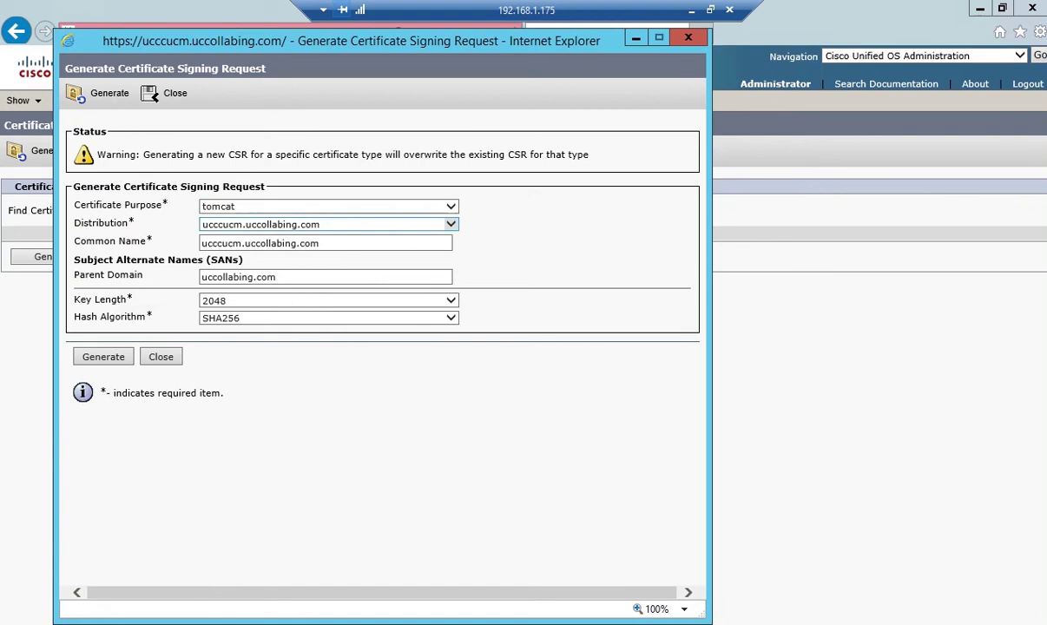
pyautogui.click(451, 224)
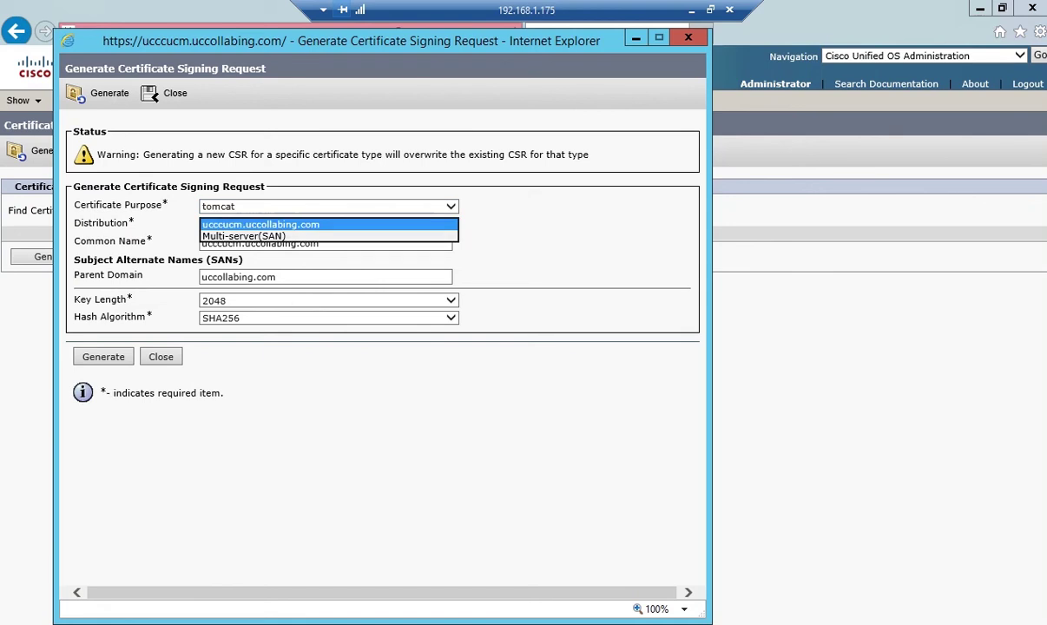
pyautogui.press('Down')
pyautogui.press('Return')
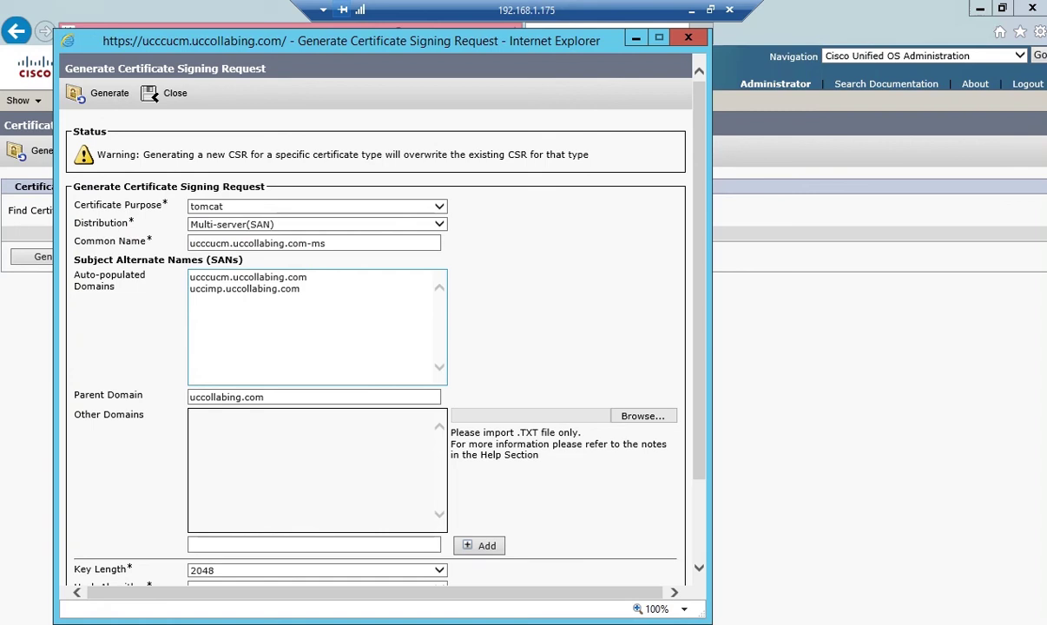
pyautogui.click(265, 397)
pyautogui.hotkey('ctrl', 'a')
pyautogui.press('BackSpace')
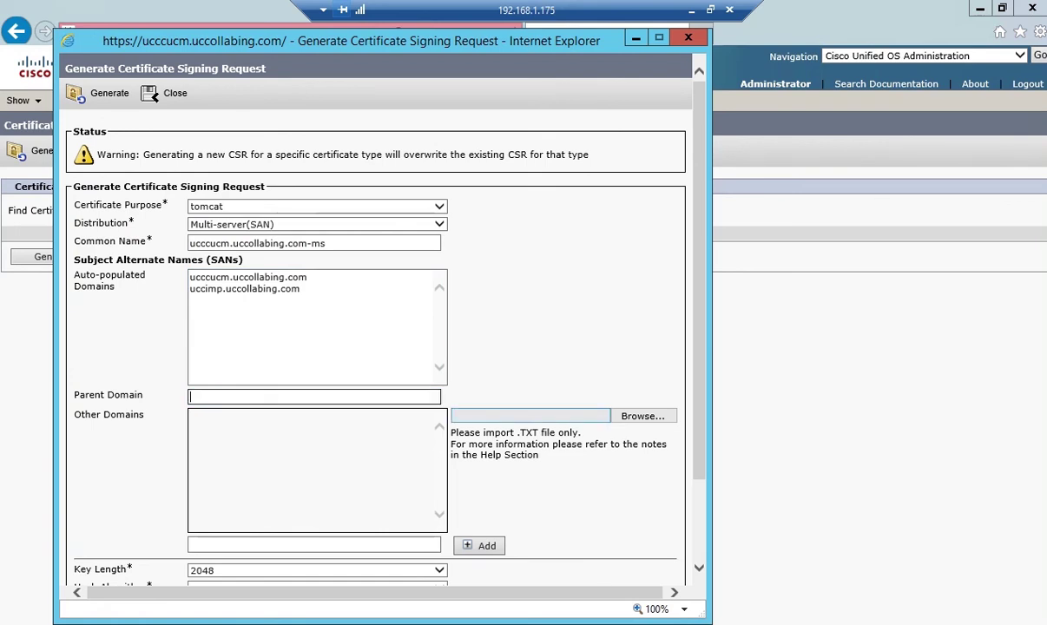
pyautogui.scroll(-3, 382, 330)
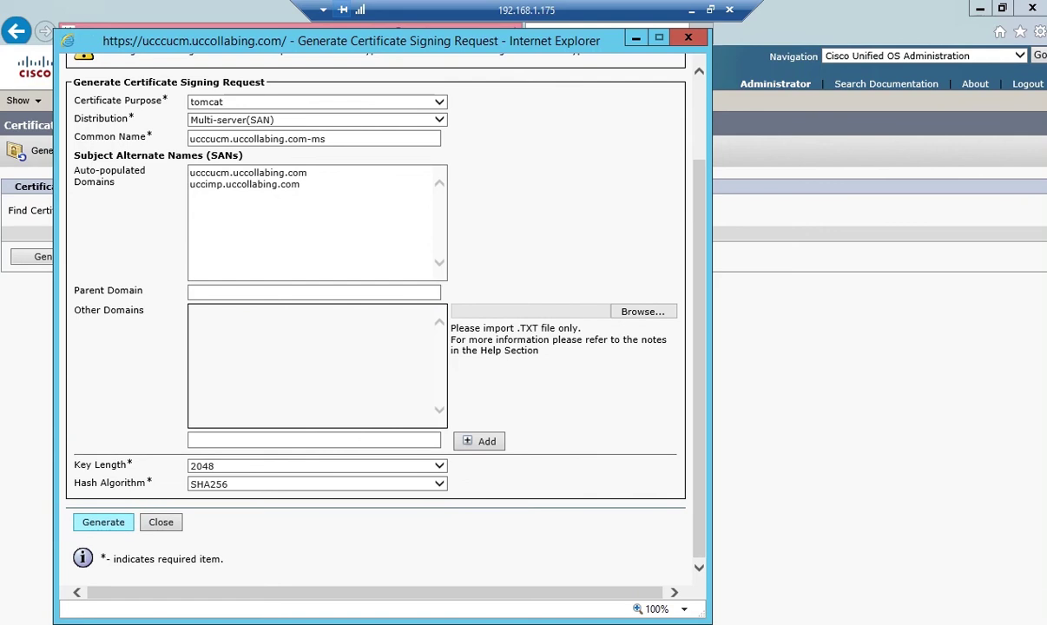
pyautogui.click(103, 522)
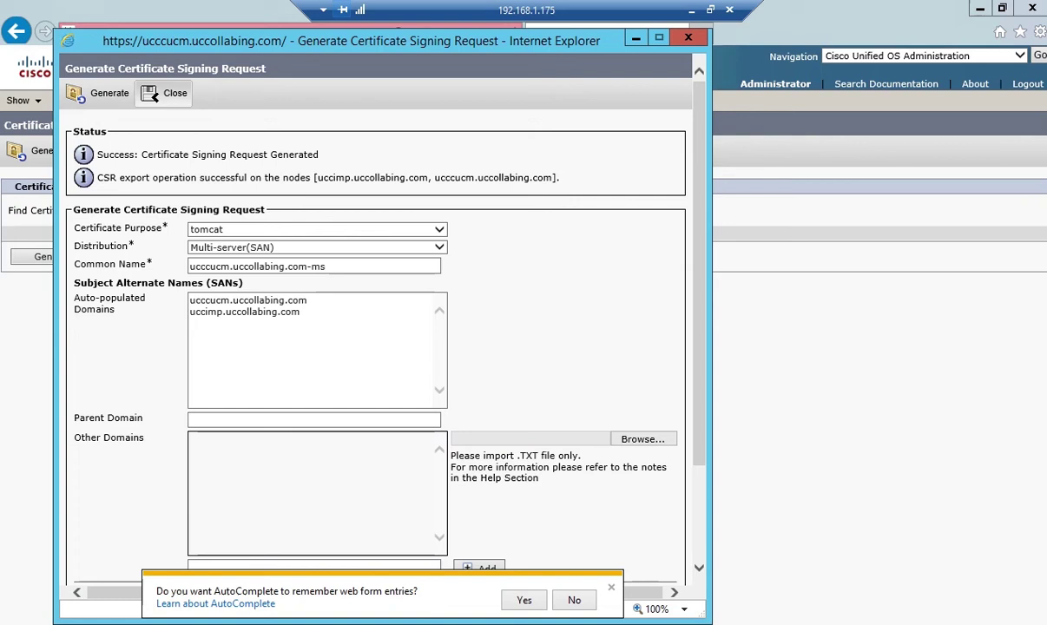
pyautogui.click(167, 93)
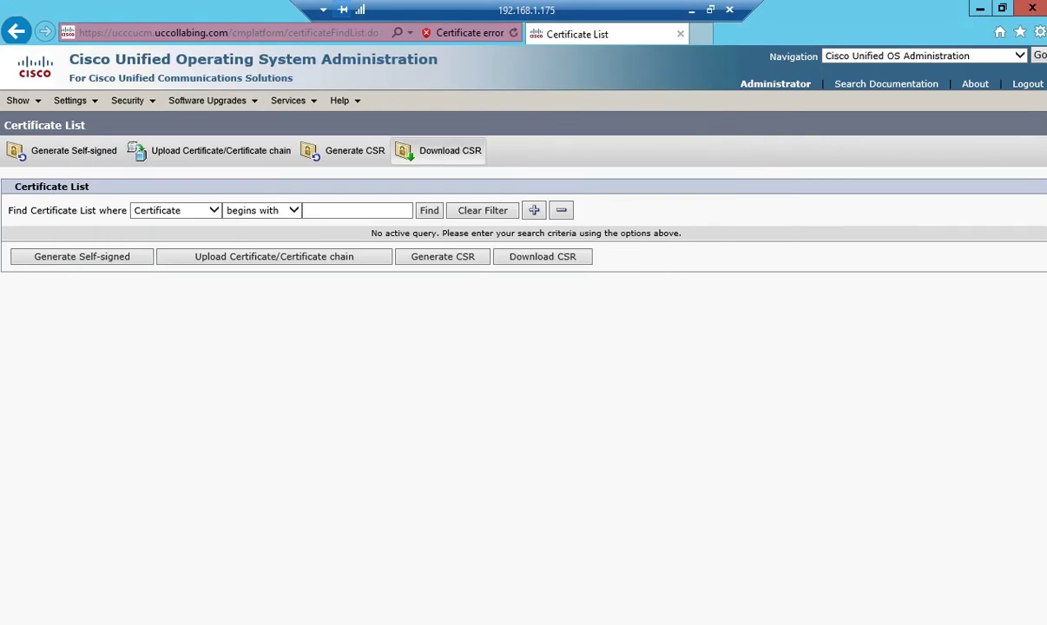
# Download the tomcat CSR as tomcat (1).csr, open it in Notepad and select all its text
pyautogui.click(441, 151)
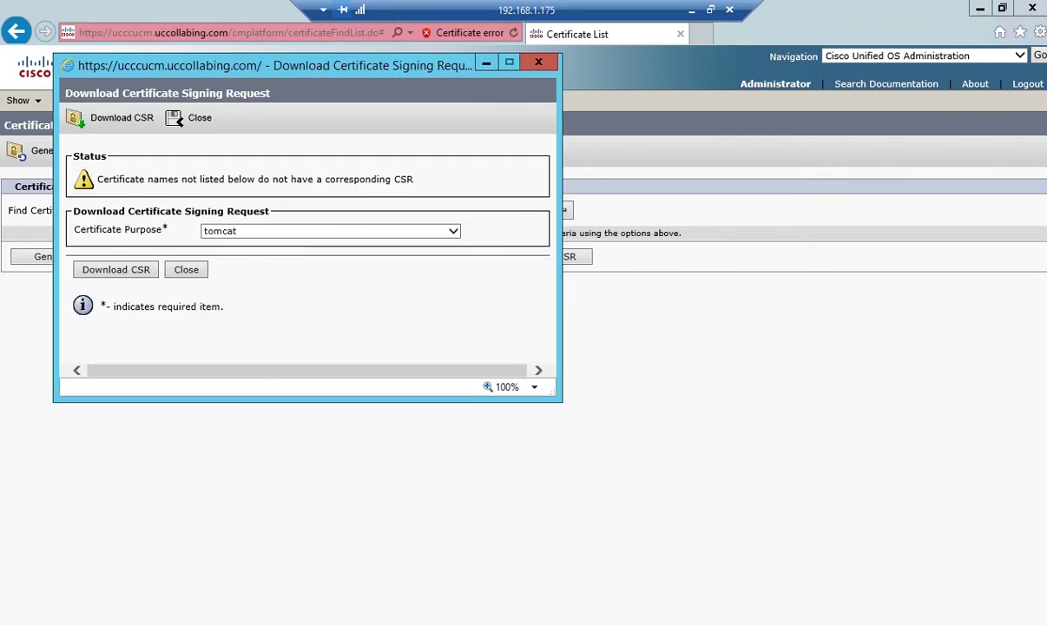
pyautogui.click(116, 269)
pyautogui.click(430, 378)
pyautogui.click(412, 398)
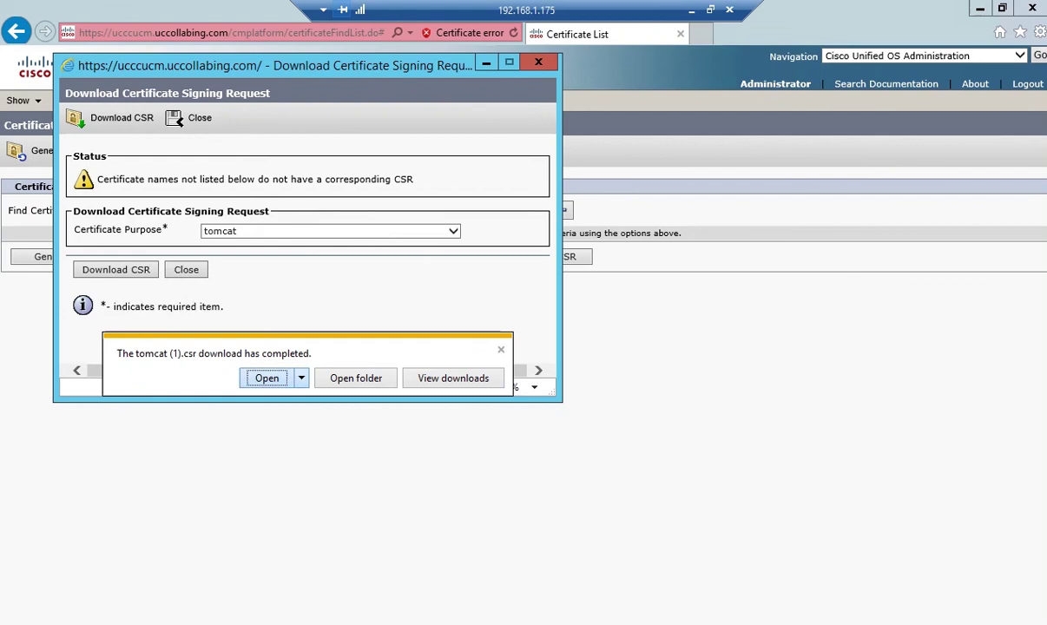
pyautogui.click(267, 377)
pyautogui.press('Return')
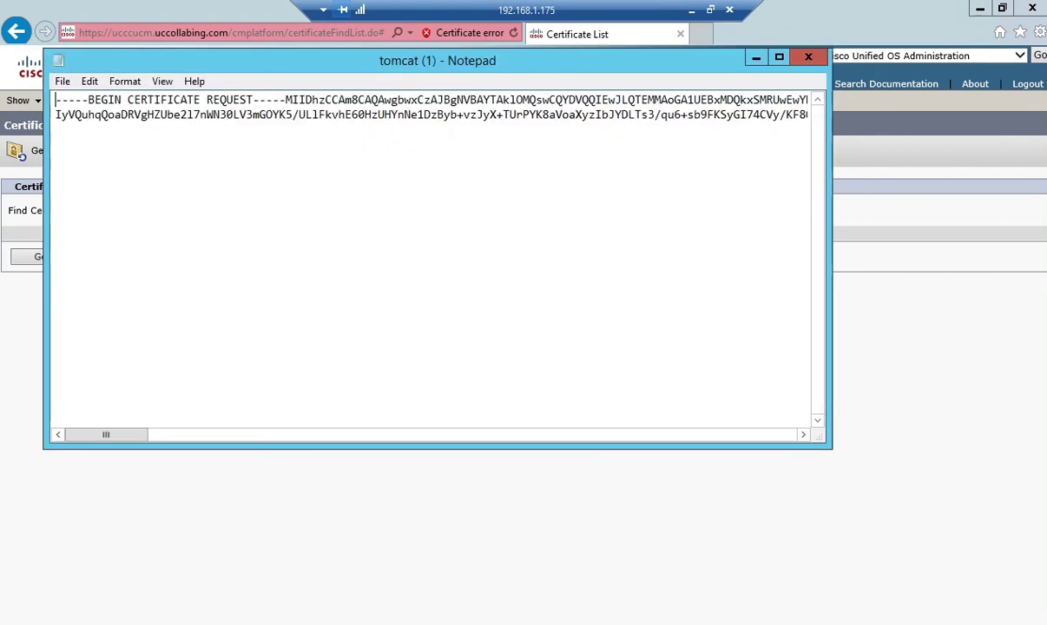
pyautogui.hotkey('ctrl', 'a')
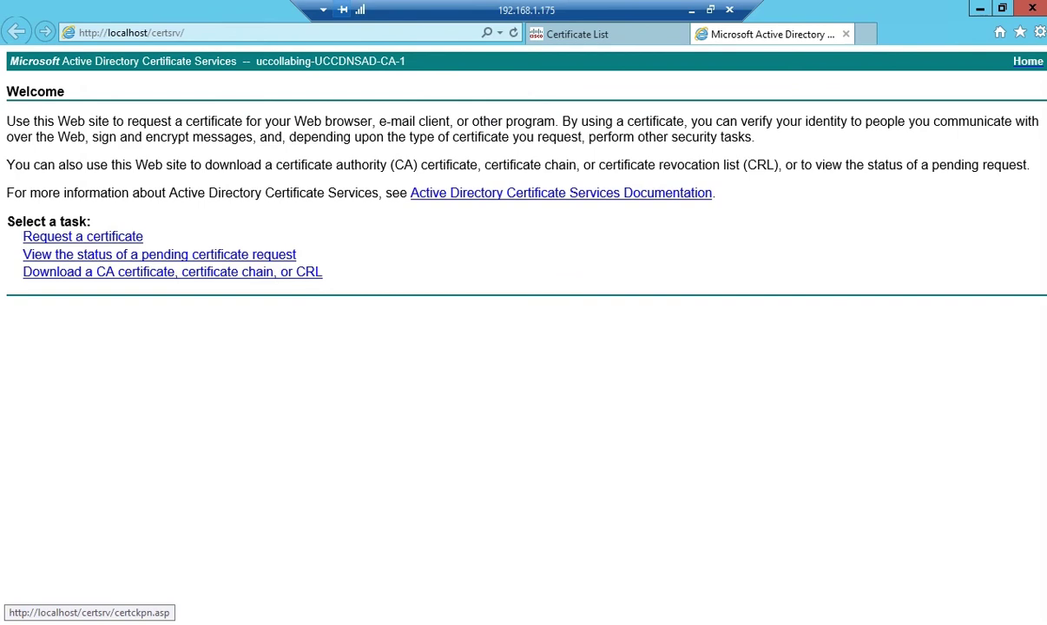
# Paste the tomcat CSR into an advanced base-64 request and submit it with the WebServer and Client template
pyautogui.click(82, 236)
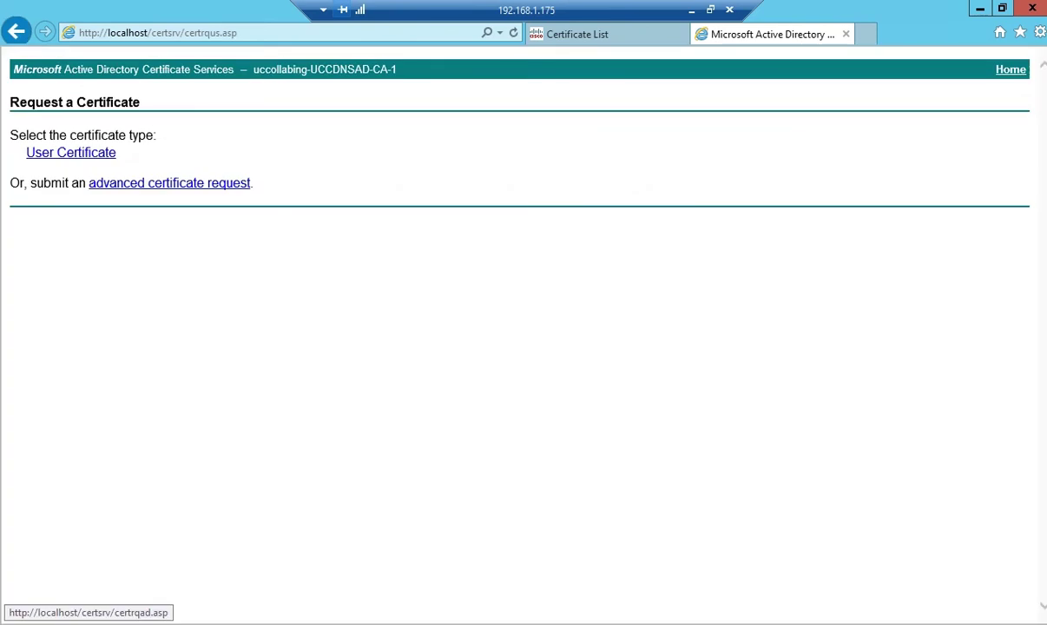
pyautogui.click(169, 183)
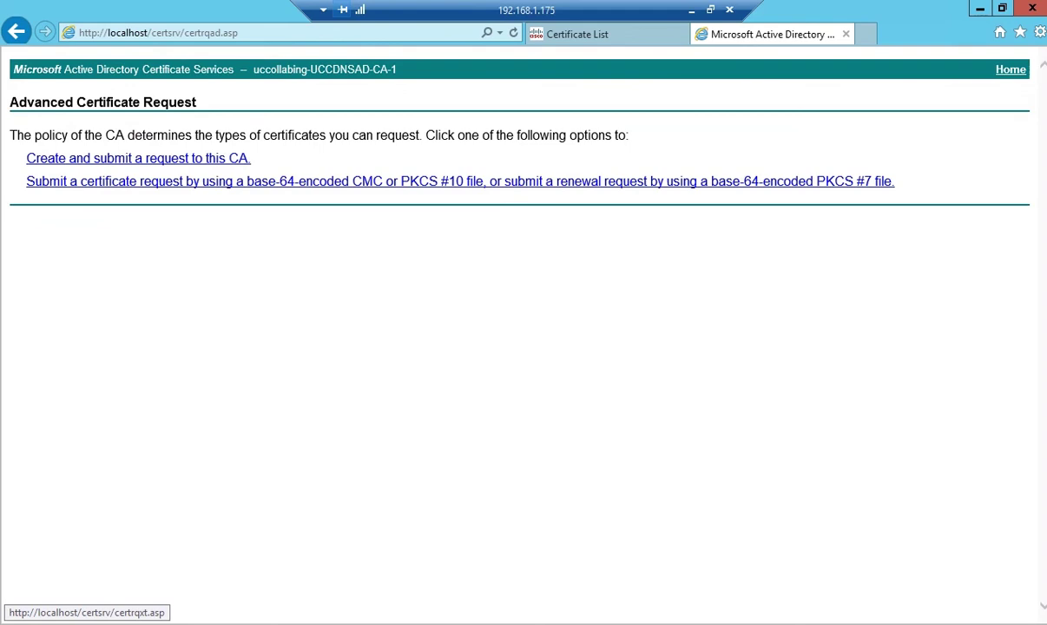
pyautogui.click(169, 181)
pyautogui.hotkey('ctrl', 'v')
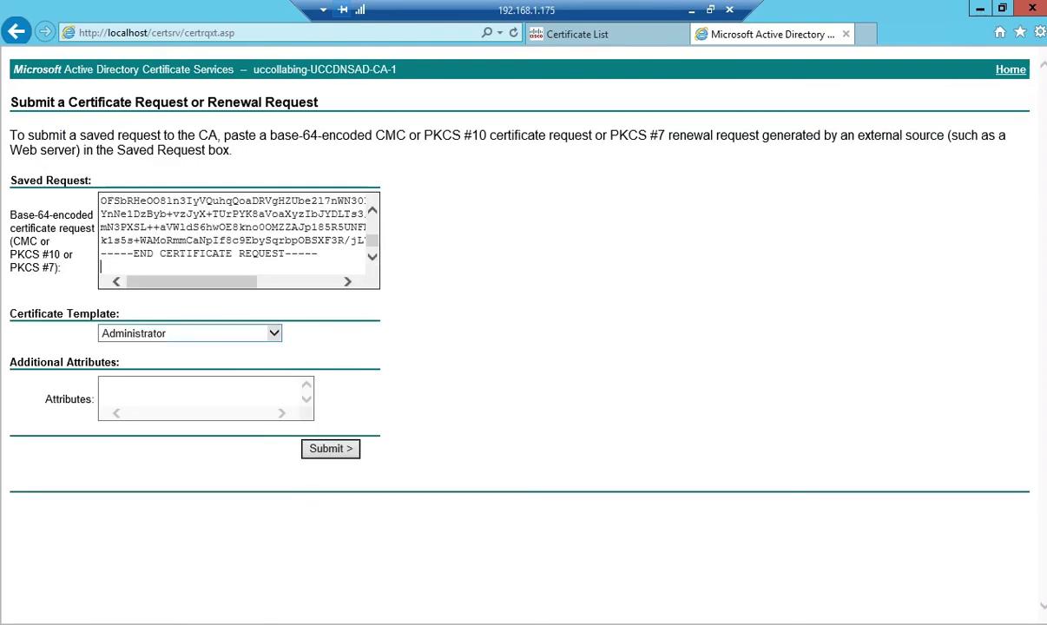
pyautogui.click(274, 332)
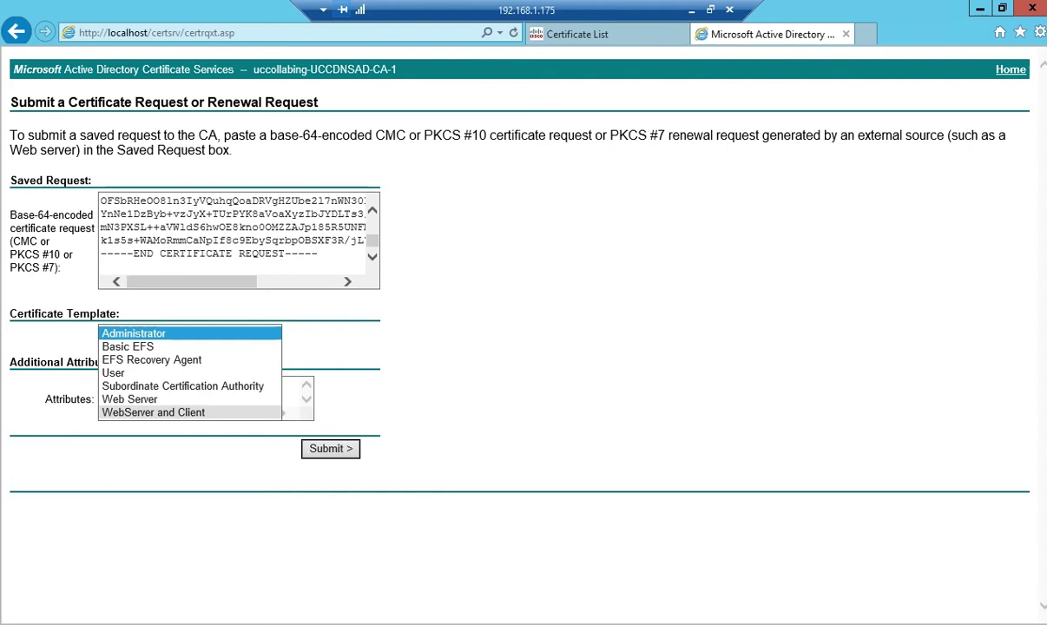
pyautogui.click(280, 413)
pyautogui.click(330, 448)
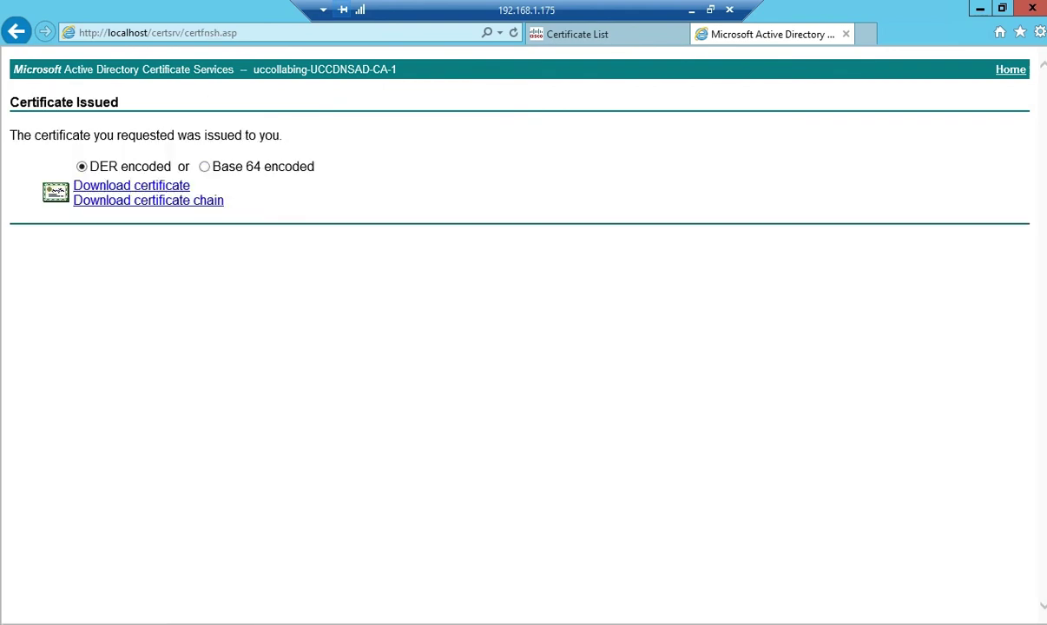
# Download the issued certificate Base 64 encoded and save it as CUCM-MultiSAN.cer
pyautogui.click(204, 166)
pyautogui.click(56, 191)
pyautogui.click(820, 606)
pyautogui.press('Down')
pyautogui.press('Return')
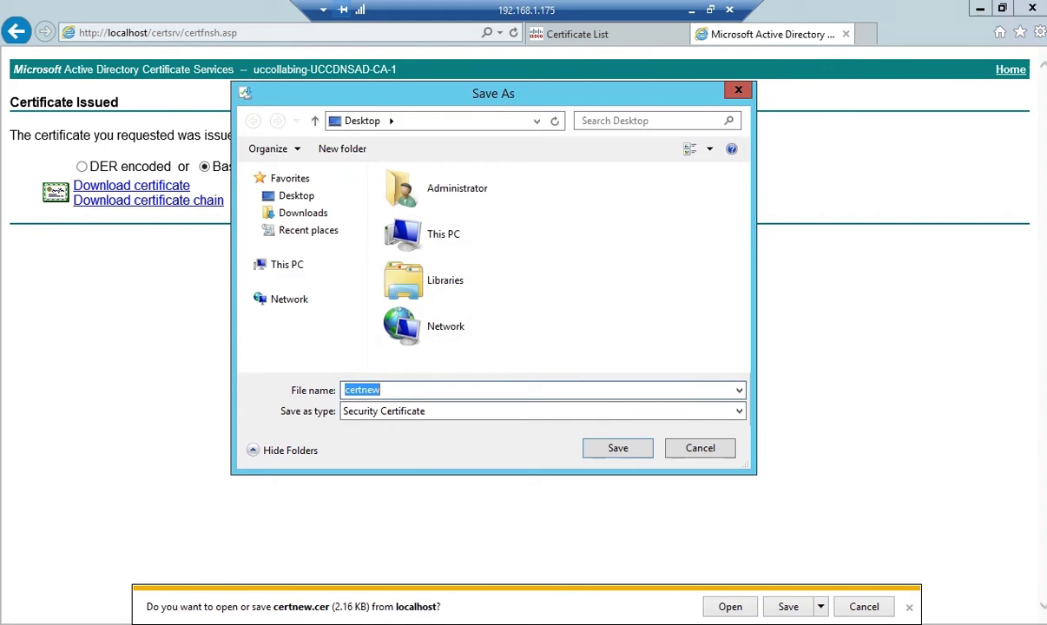
pyautogui.write('CUCM-MultiSAN')
pyautogui.press('Return')
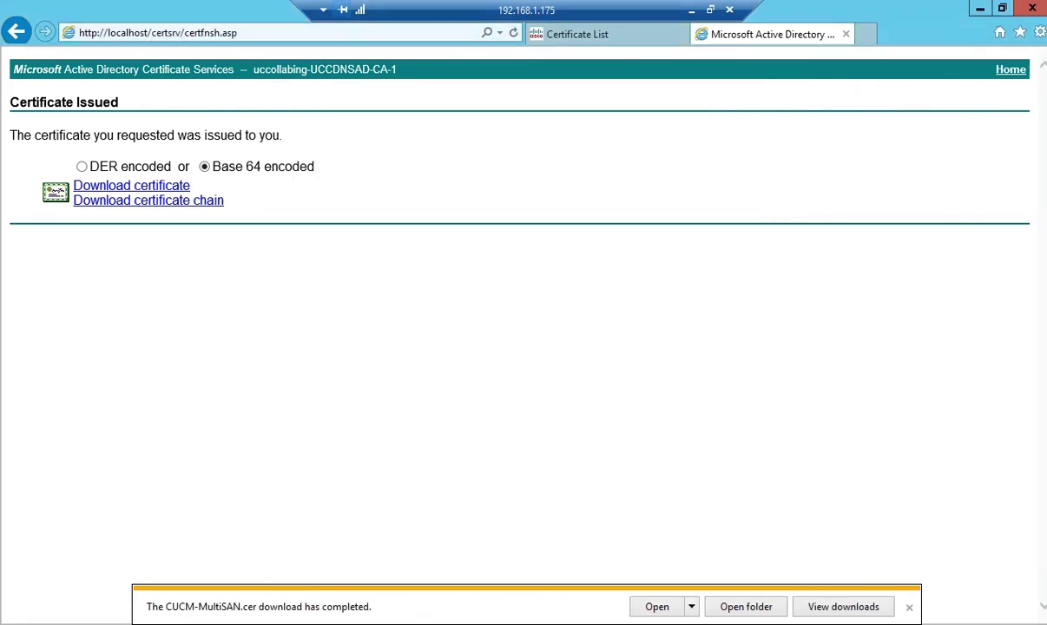
# Trim the browser address back to /certsrv/ and reload the Welcome page
pyautogui.hotkey('alt', 'd')
pyautogui.moveTo(188, 32); pyautogui.dragTo(220, 32)
pyautogui.hotkey('shift', 'End')
pyautogui.press('Delete')
pyautogui.press('BackSpace')
pyautogui.press('Return')
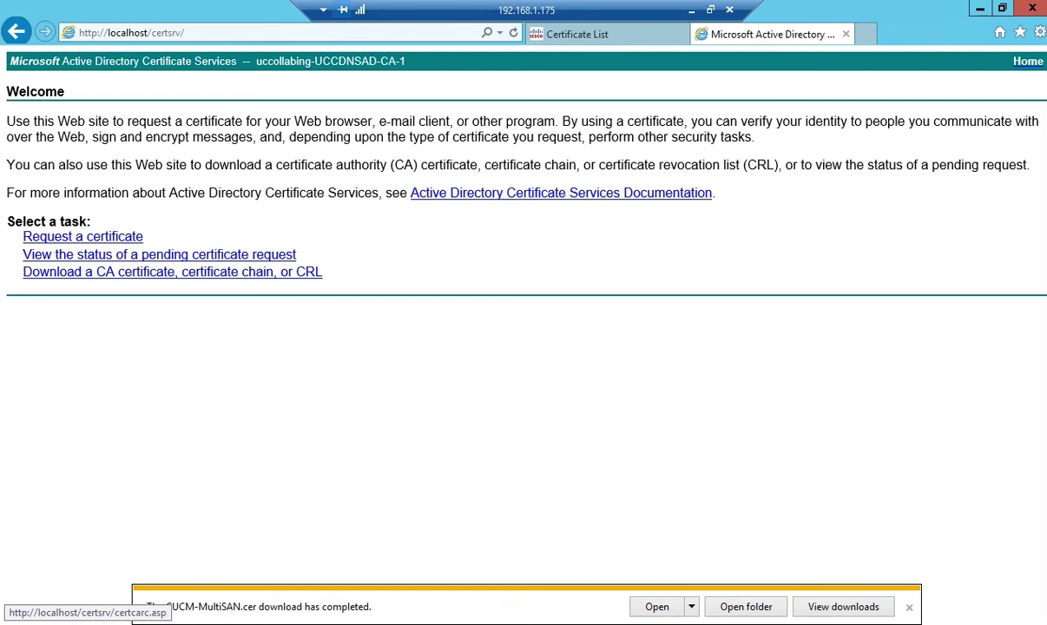
# Save the Base 64 CA root certificate as RootCACert.cer and return to the Cisco Certificate List
pyautogui.click(172, 272)
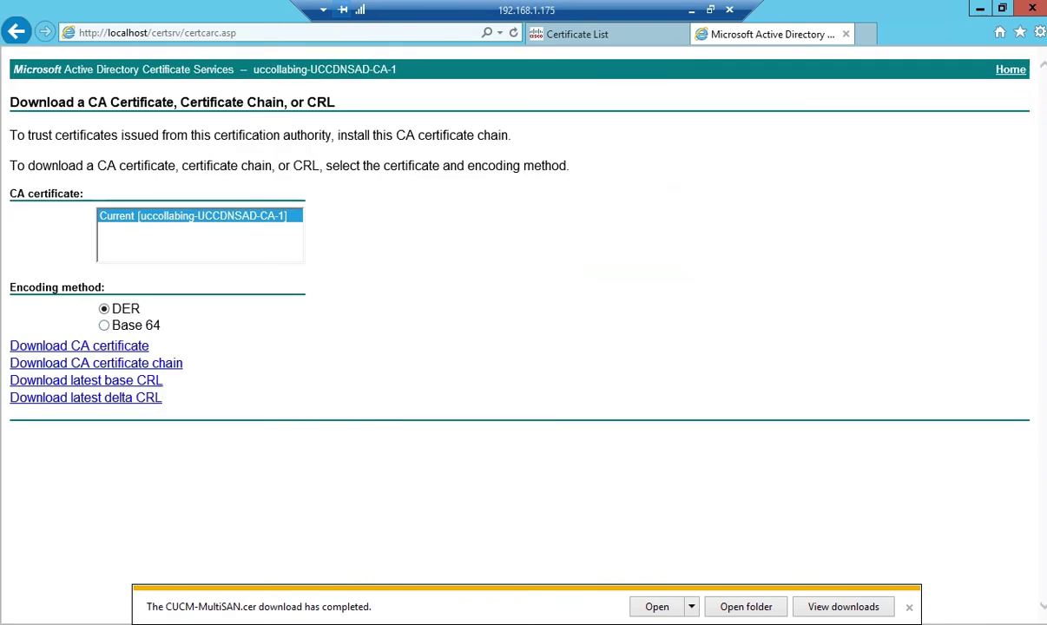
pyautogui.click(104, 325)
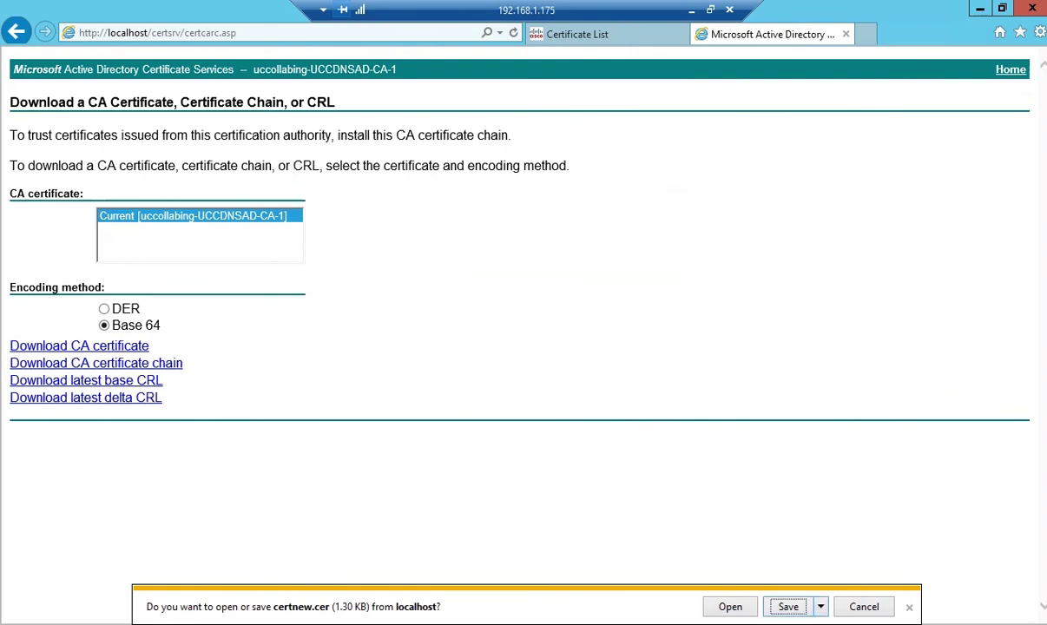
pyautogui.write('RootCACert')
pyautogui.press('Return')
pyautogui.hotkey('ctrl', 'shift', 'Tab')
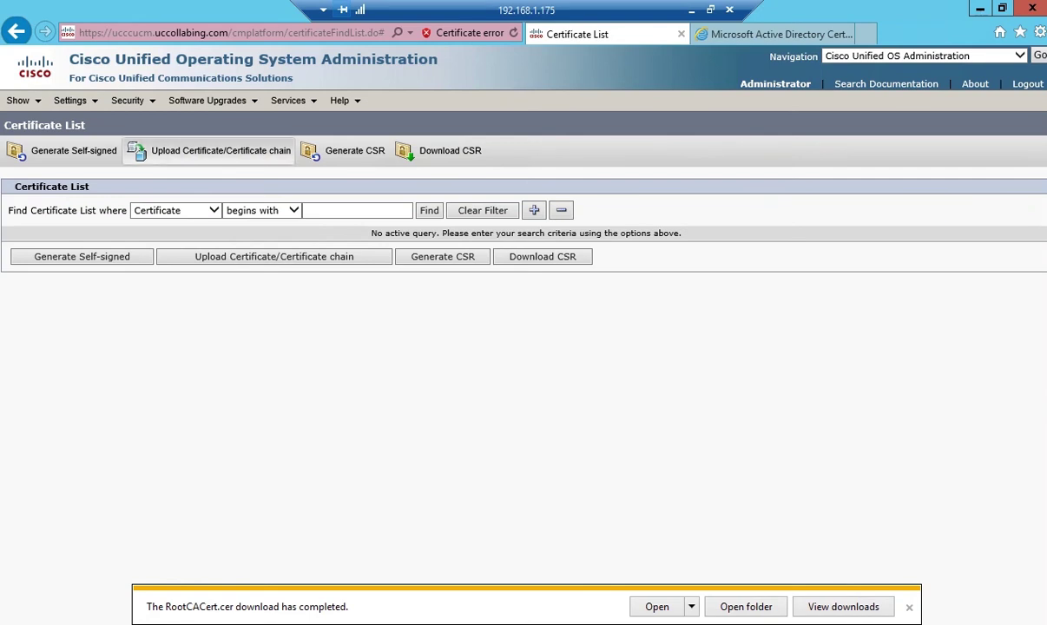
# Upload RootCACert.cer with purpose tomcat-trust and description 'CA Root Cert'
pyautogui.click(220, 150)
pyautogui.click(448, 232)
pyautogui.click(260, 254)
pyautogui.press('Tab')
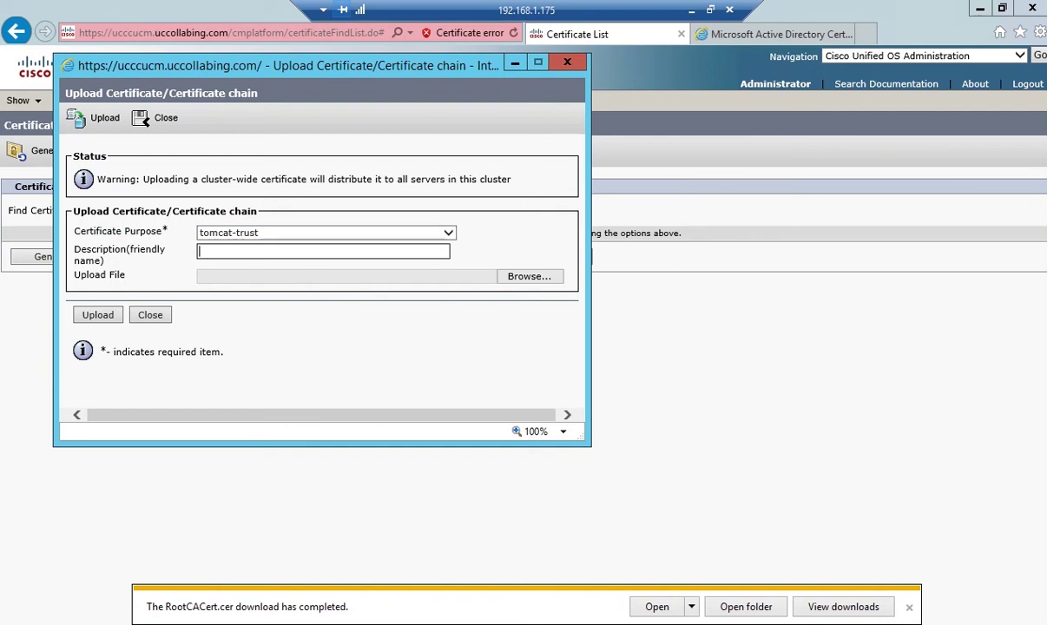
pyautogui.write('CA Root Cert')
pyautogui.click(529, 276)
pyautogui.scroll(-3, 303, 298)
pyautogui.click(275, 356)
pyautogui.click(440, 419)
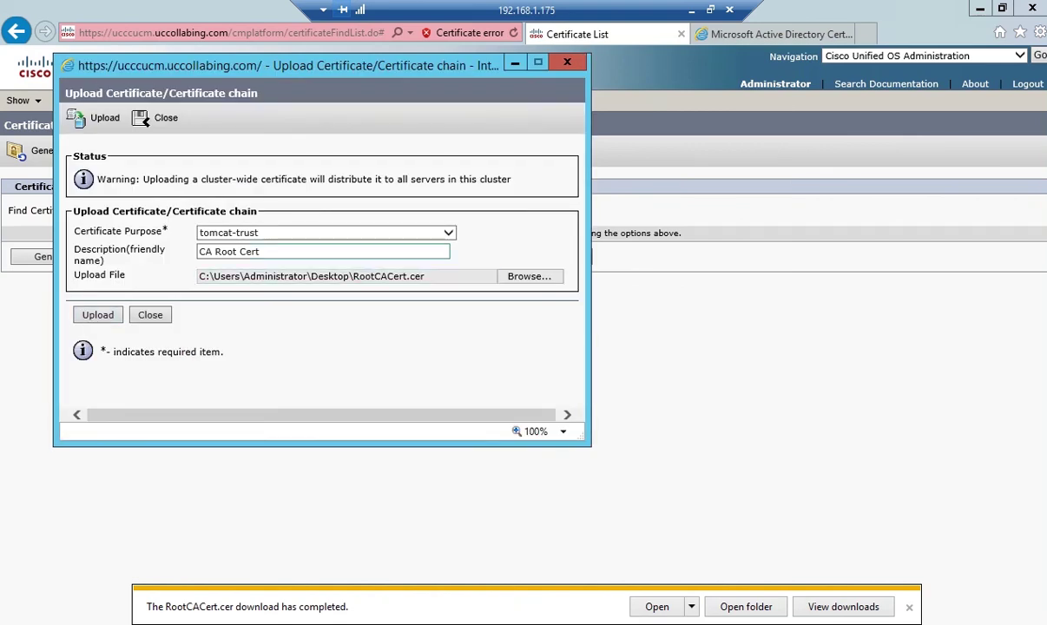
pyautogui.press('Return')
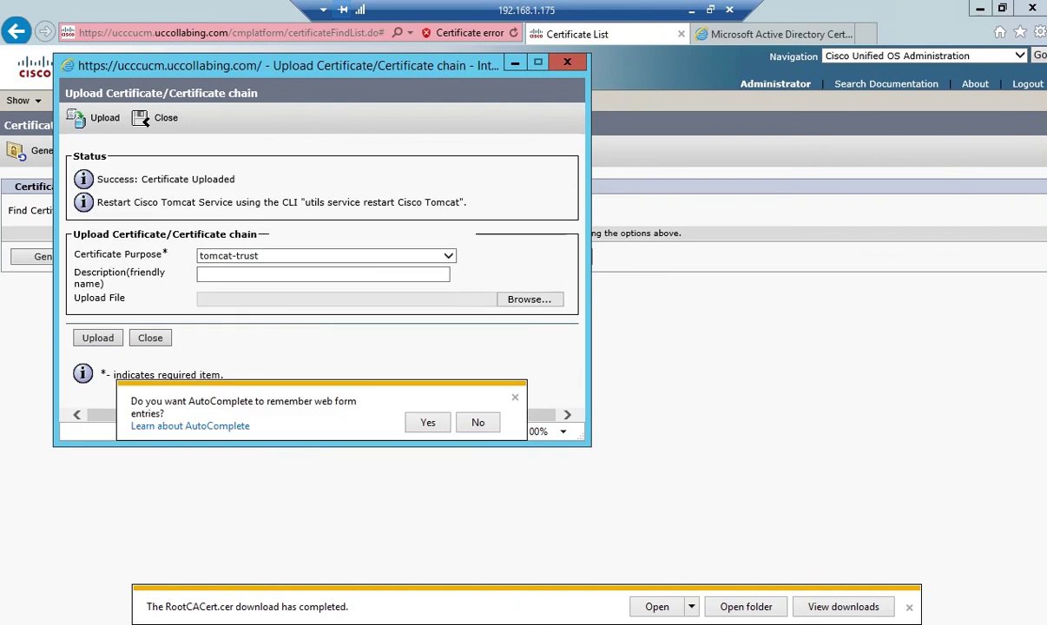
pyautogui.moveTo(98, 179); pyautogui.dragTo(235, 178)
# Upload CUCM-MultiSAN.cer with purpose tomcat, then sign in to the server CLI in PuTTY
pyautogui.click(448, 256)
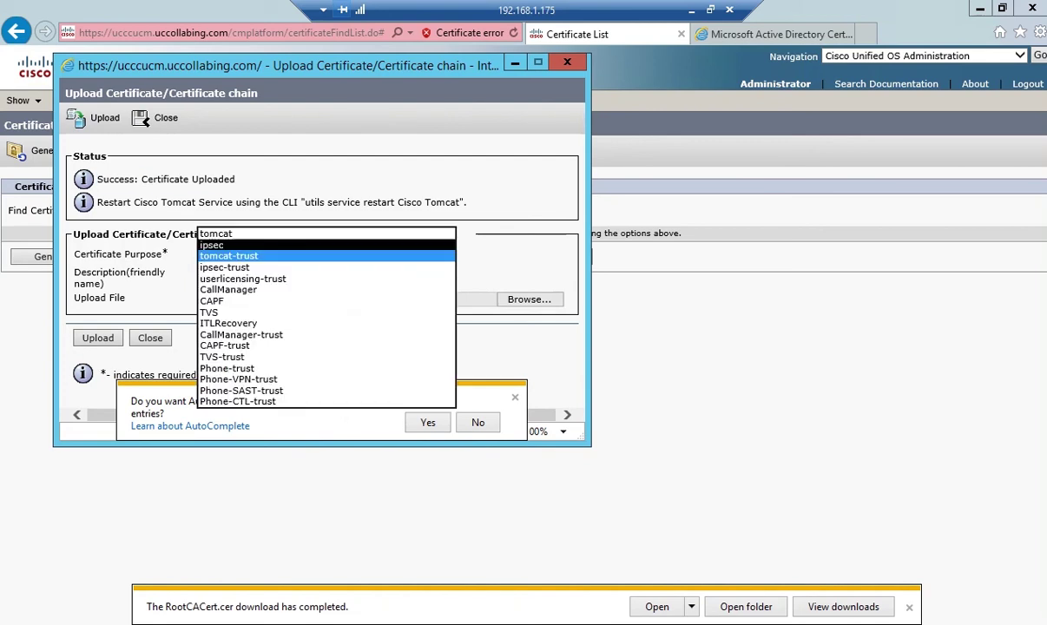
pyautogui.click(439, 255)
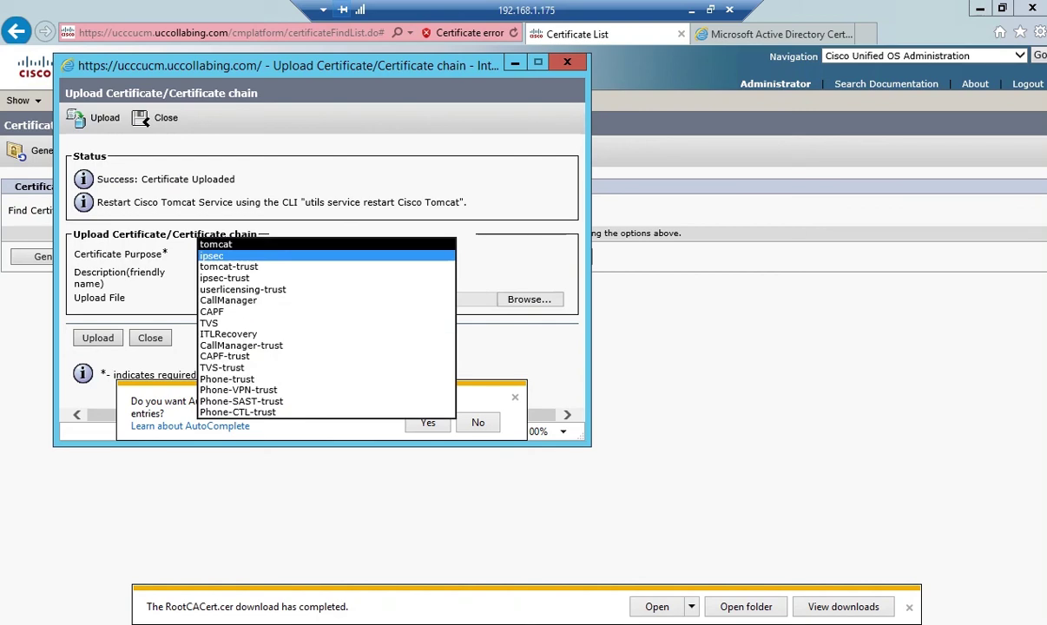
pyautogui.press('Escape')
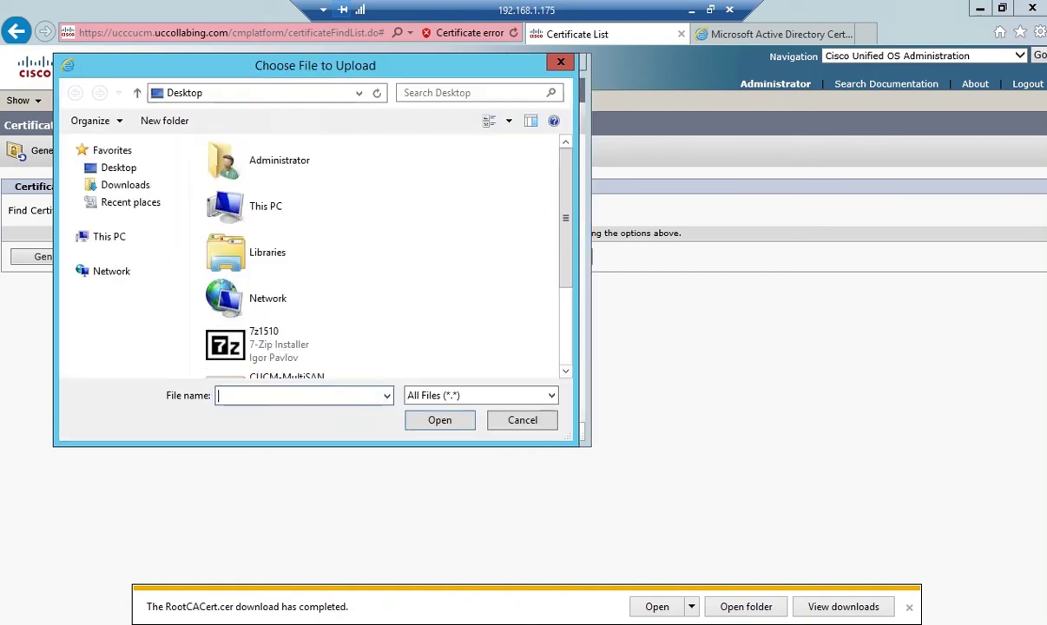
pyautogui.scroll(-2, 382, 261)
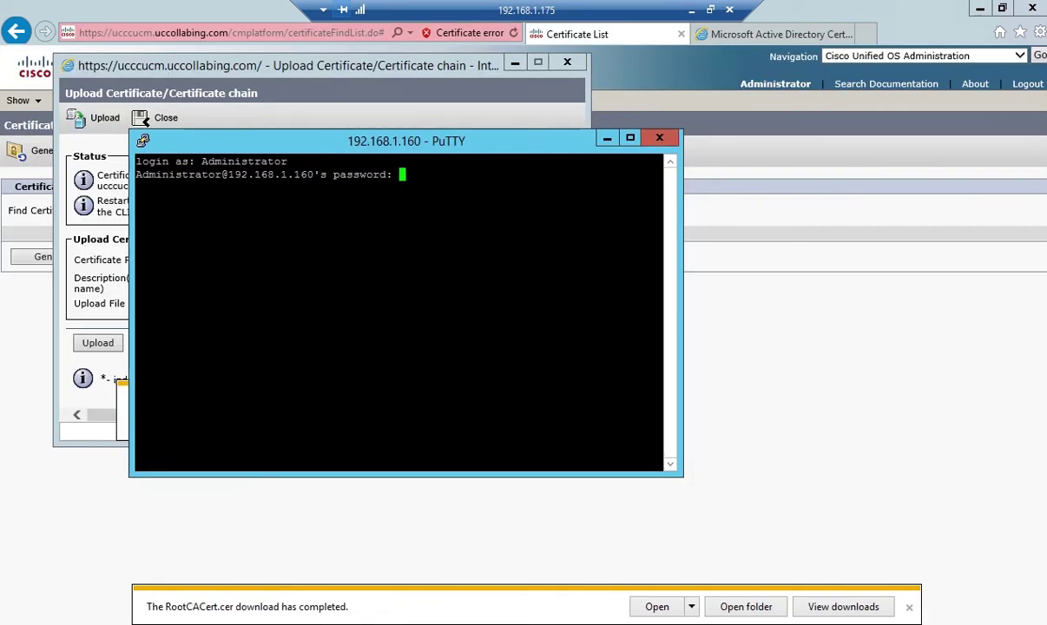
pyautogui.press('Return')
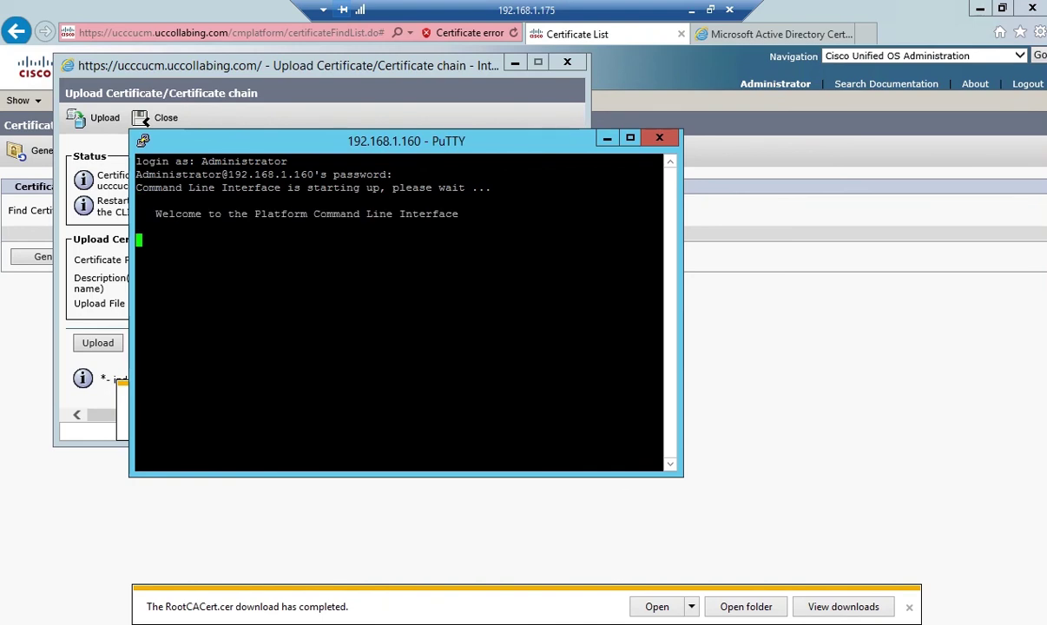
# Run 'utils service restart Cisco Tomcat' at the admin prompt
pyautogui.write('utils service restart Cisco Tomcat')
pyautogui.press('Return')
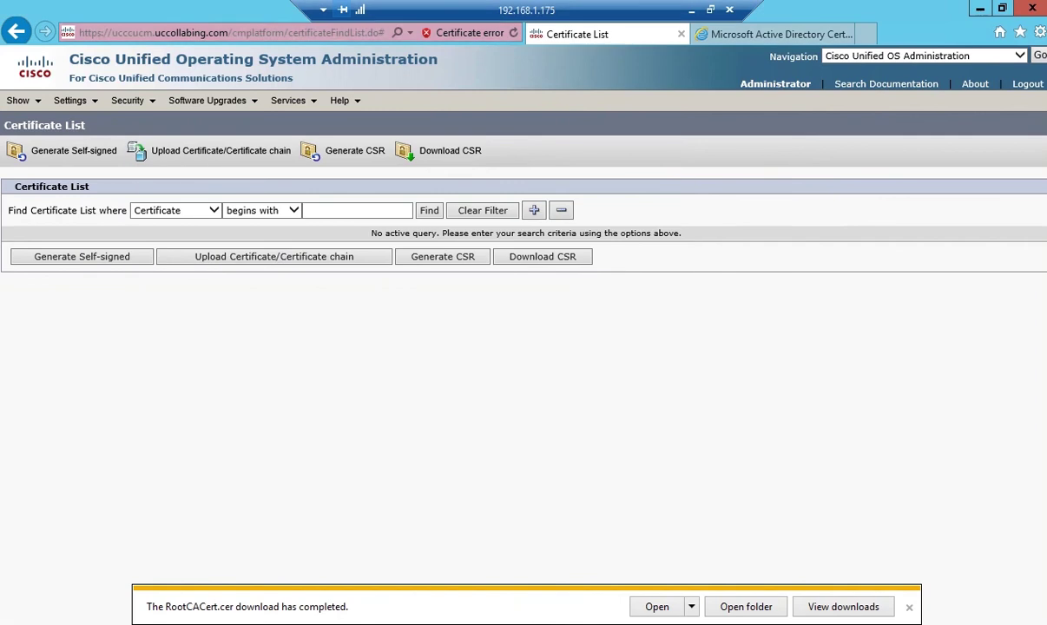
pyautogui.click(230, 32)
pyautogui.hotkey('ctrl', 't')
pyautogui.write('https://ucccucm.uccollabing.com/cmplatform/')
pyautogui.press('Return')
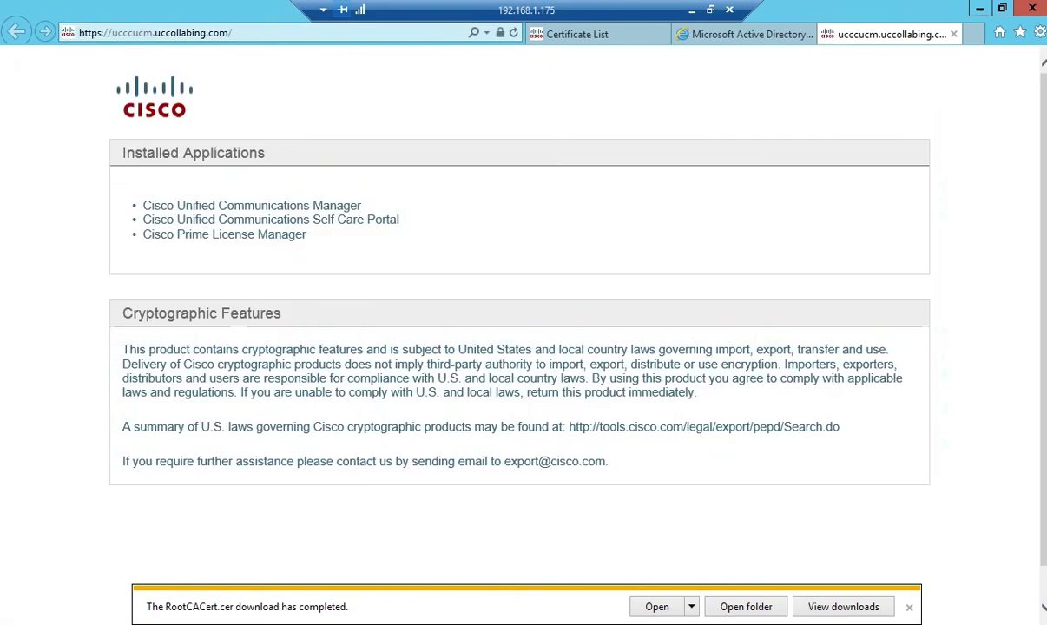
pyautogui.click(146, 203)
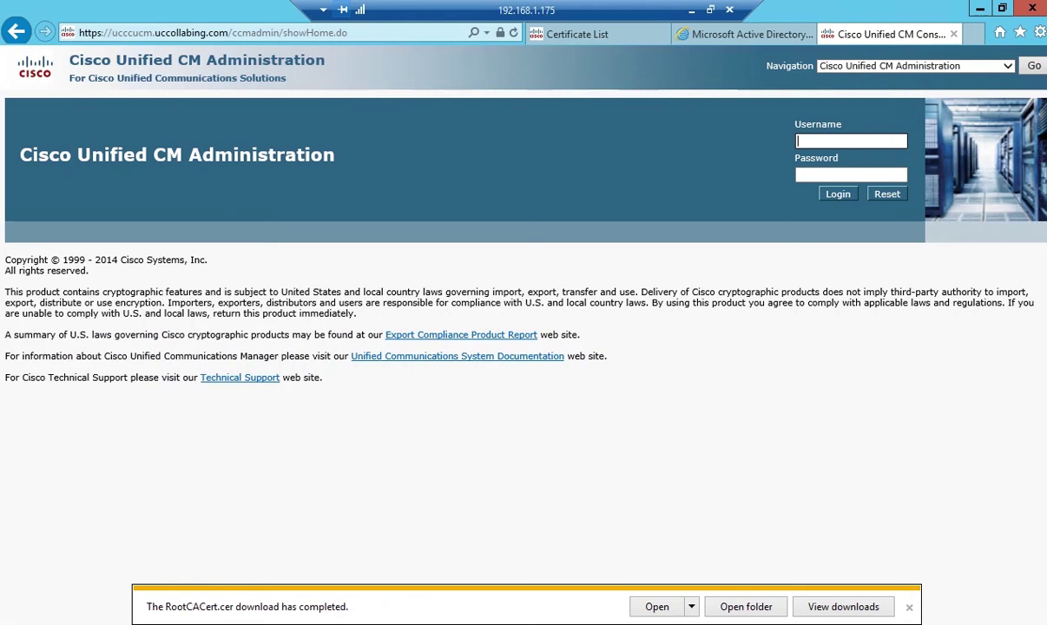
pyautogui.click(500, 32)
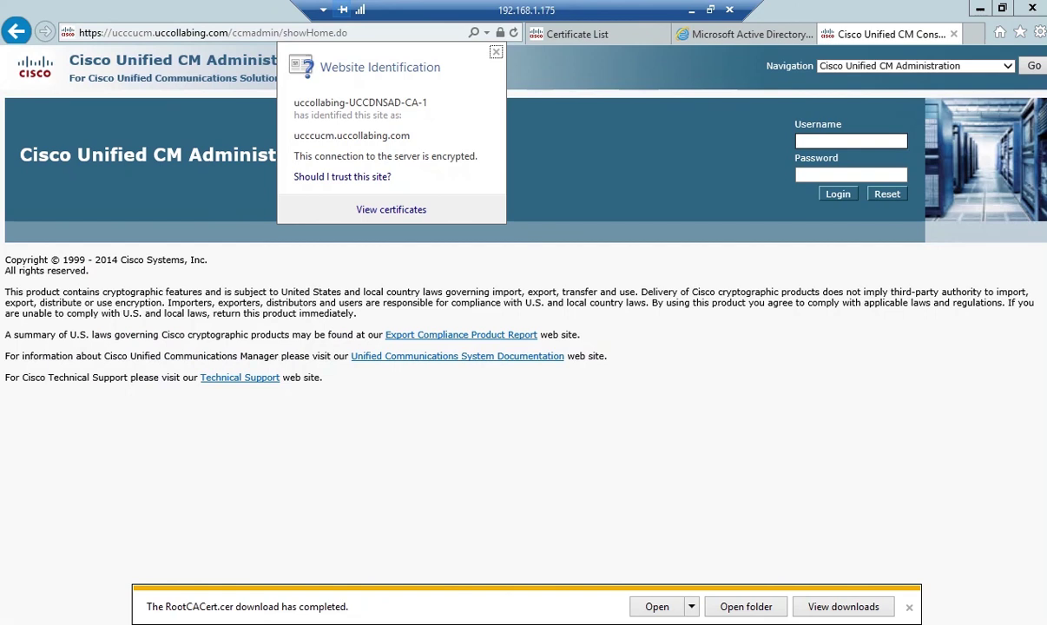